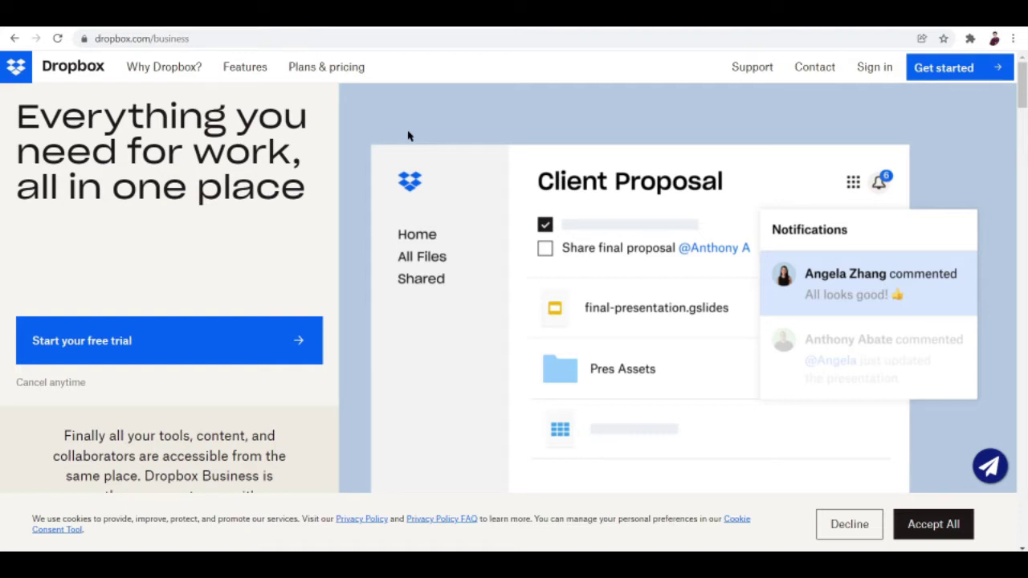
Step: Scroll the Dropbox Business landing page and decline its cookie tracking
scroll(477, 342, down, 1)
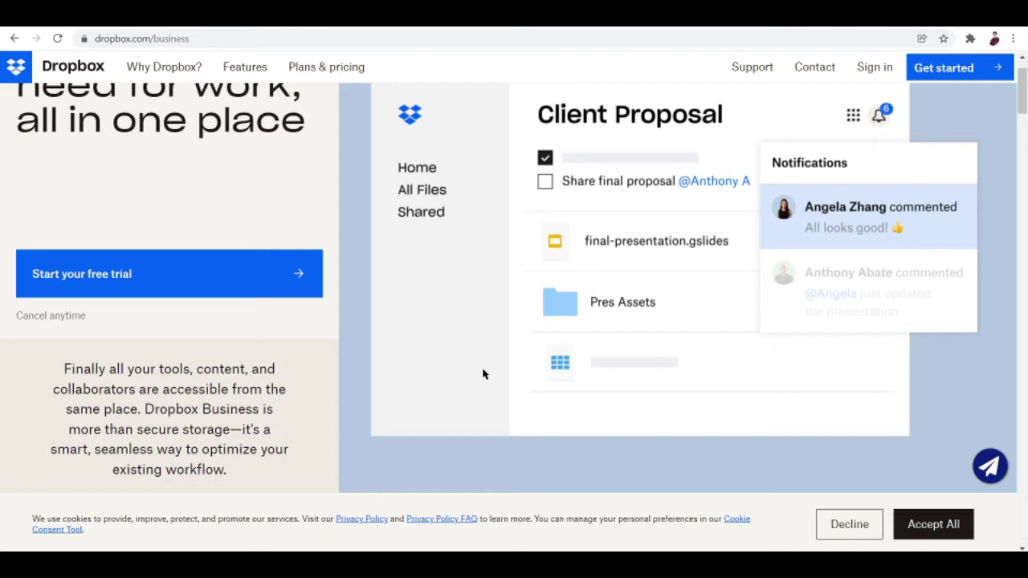
scroll(514, 434, up, 1)
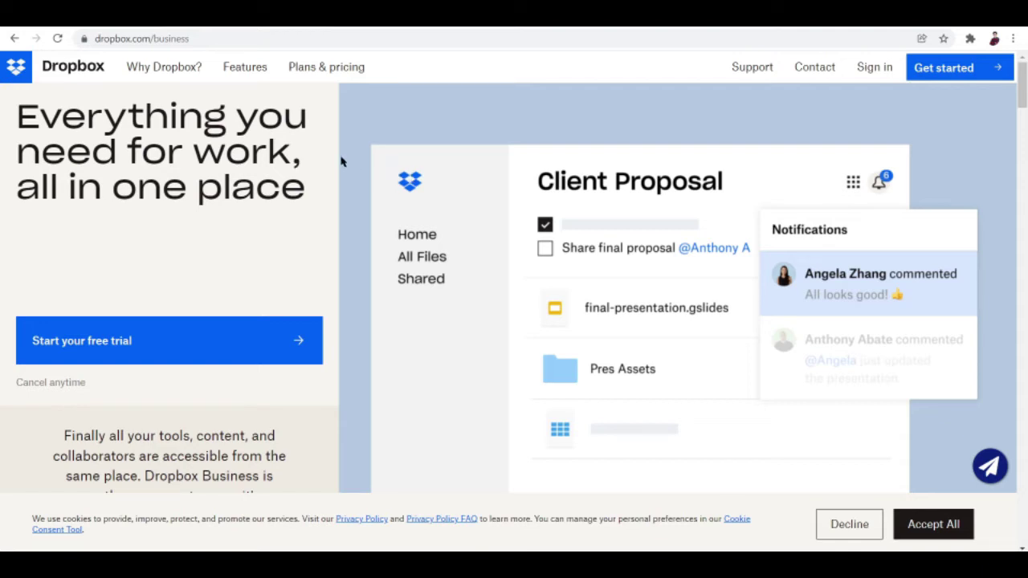
click(838, 533)
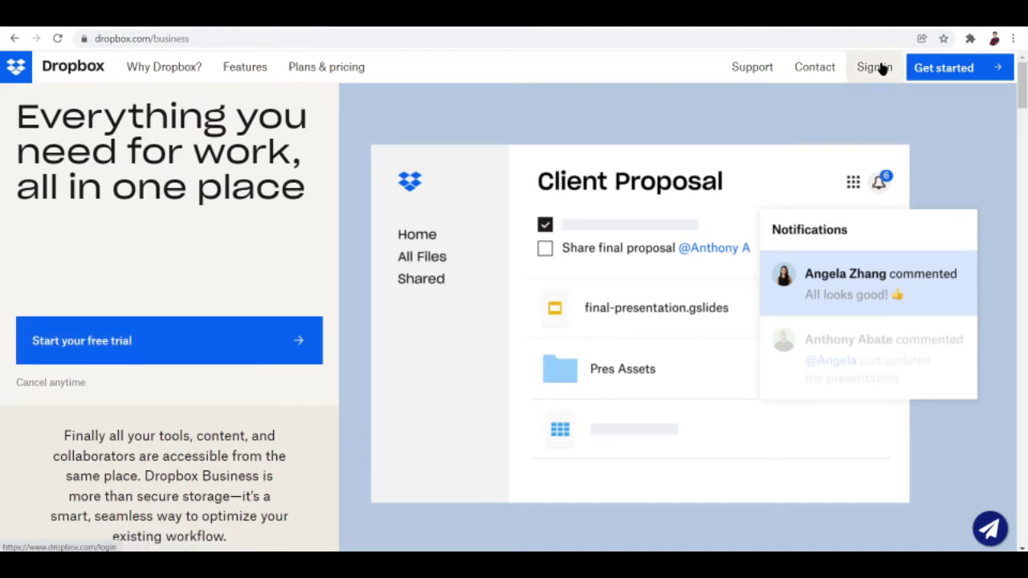
Step: Open the plans page comparing Plus, Family, Professional, Standard and Advanced plans
click(929, 68)
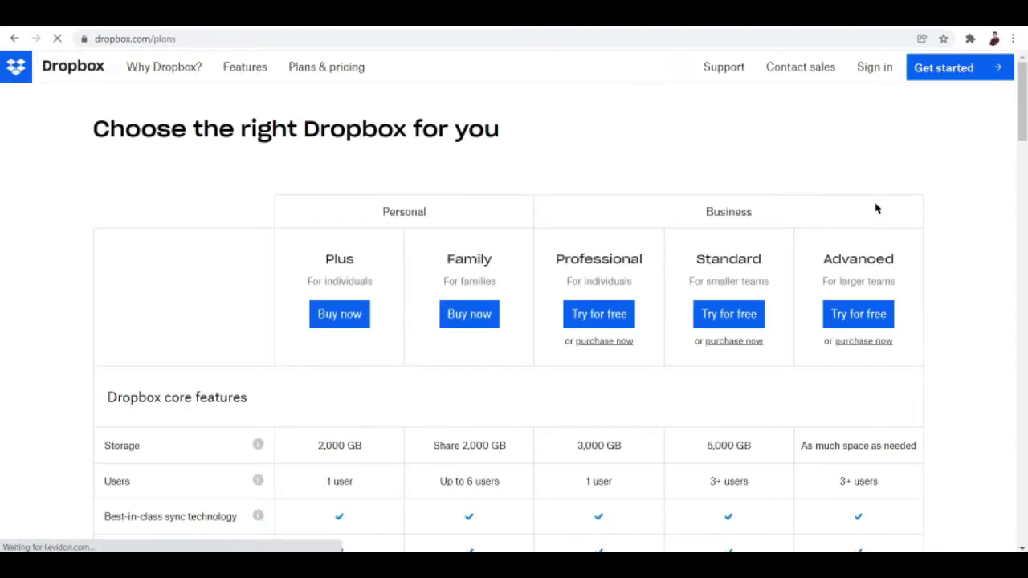
scroll(540, 239, down, 5)
scroll(555, 310, up, 5)
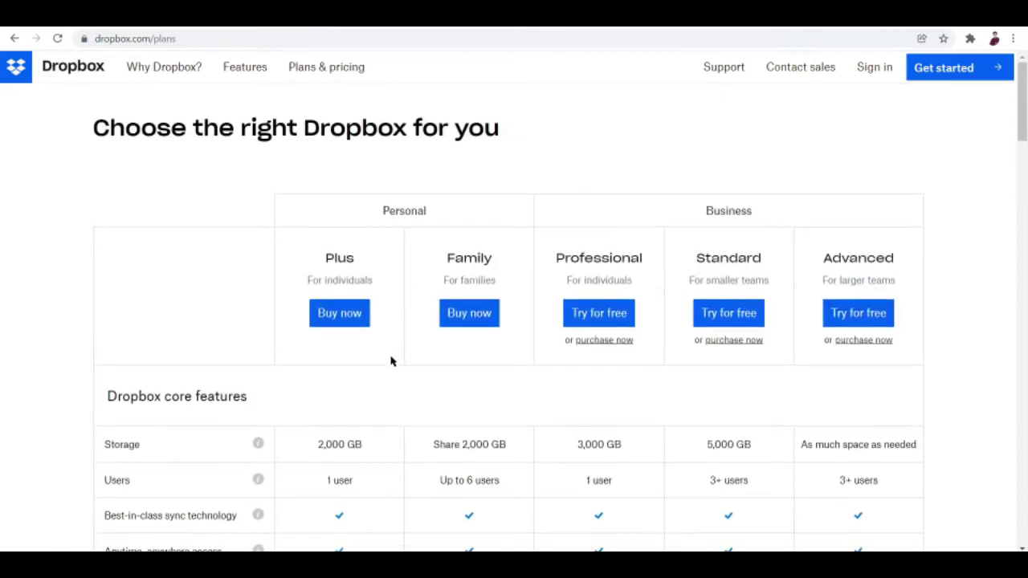
scroll(391, 362, down, 5)
scroll(391, 361, down, 6)
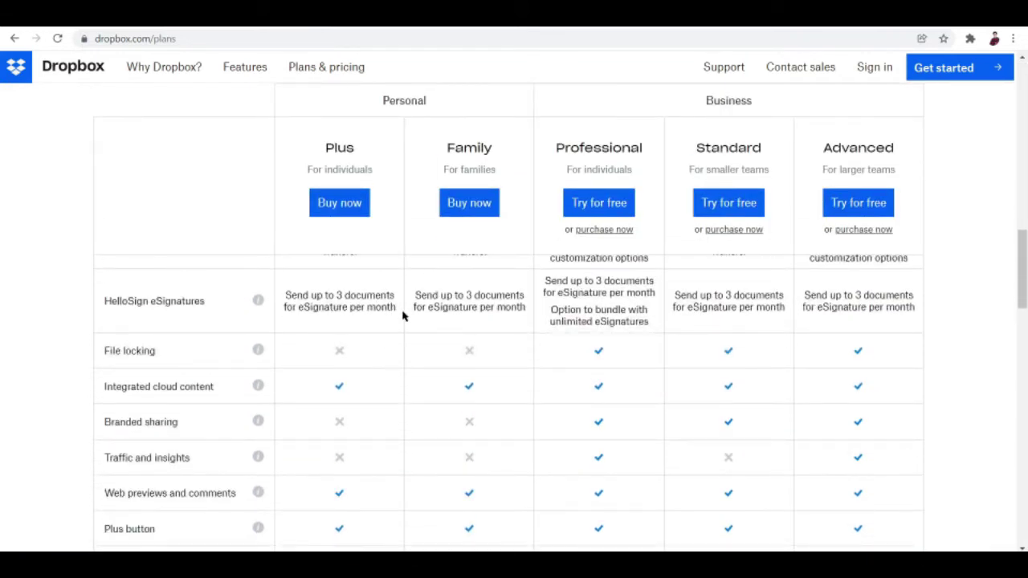
scroll(403, 316, up, 10)
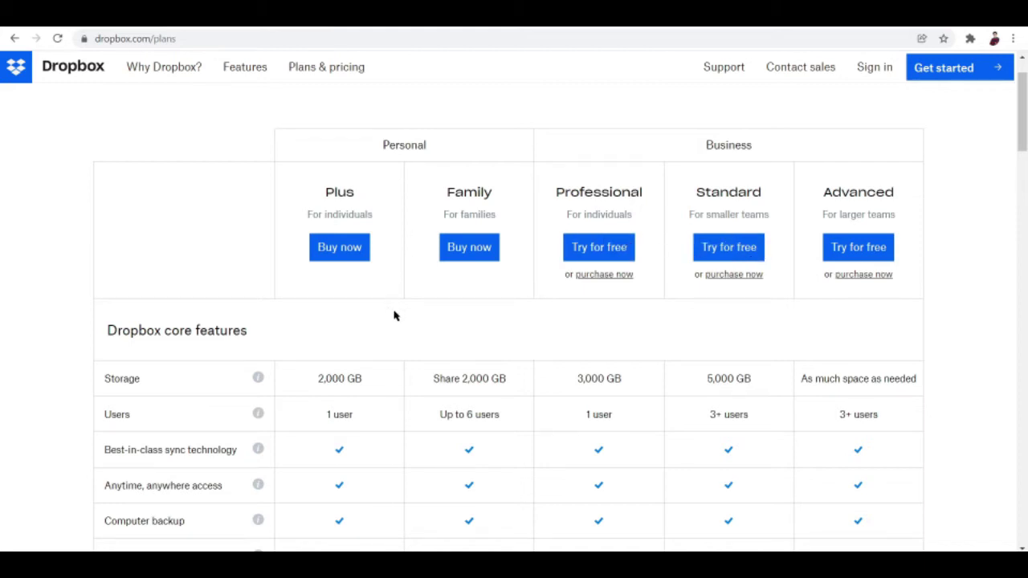
Step: Scroll through the plans' feature comparison table, then reopen the plan comparison from the top
scroll(372, 318, down, 1)
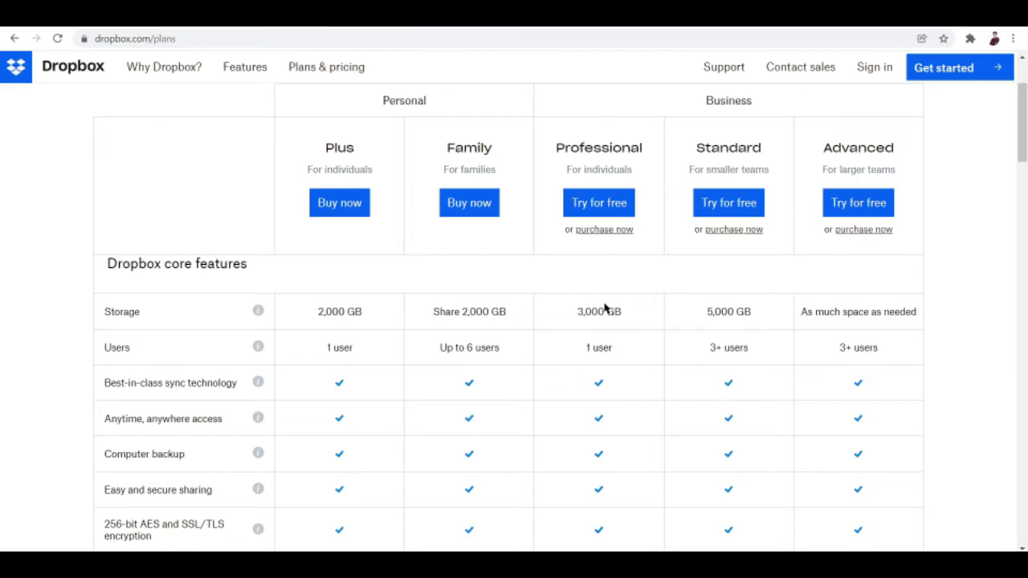
scroll(640, 339, down, 8)
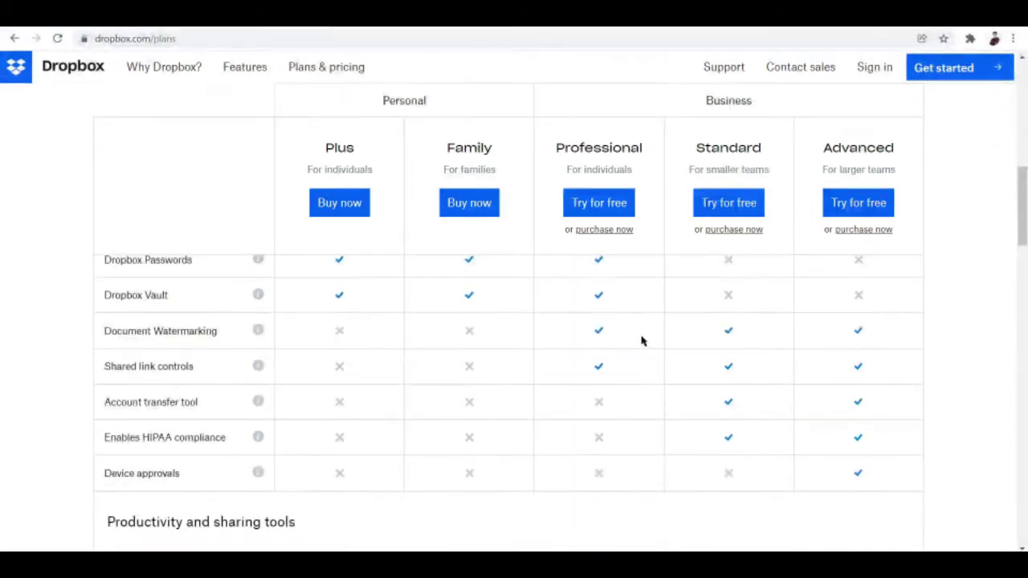
scroll(643, 345, down, 5)
scroll(663, 401, down, 1)
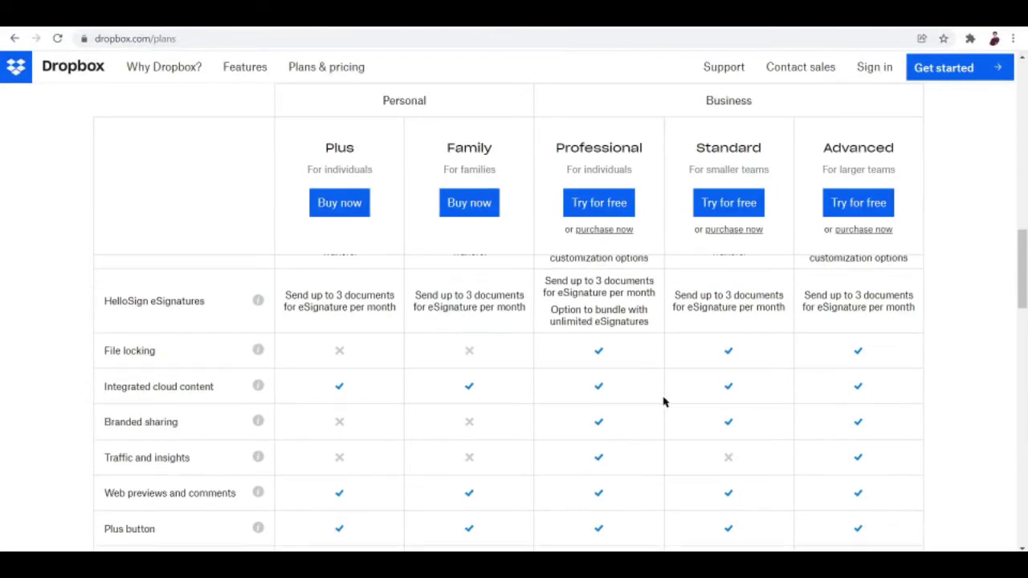
scroll(666, 408, up, 2)
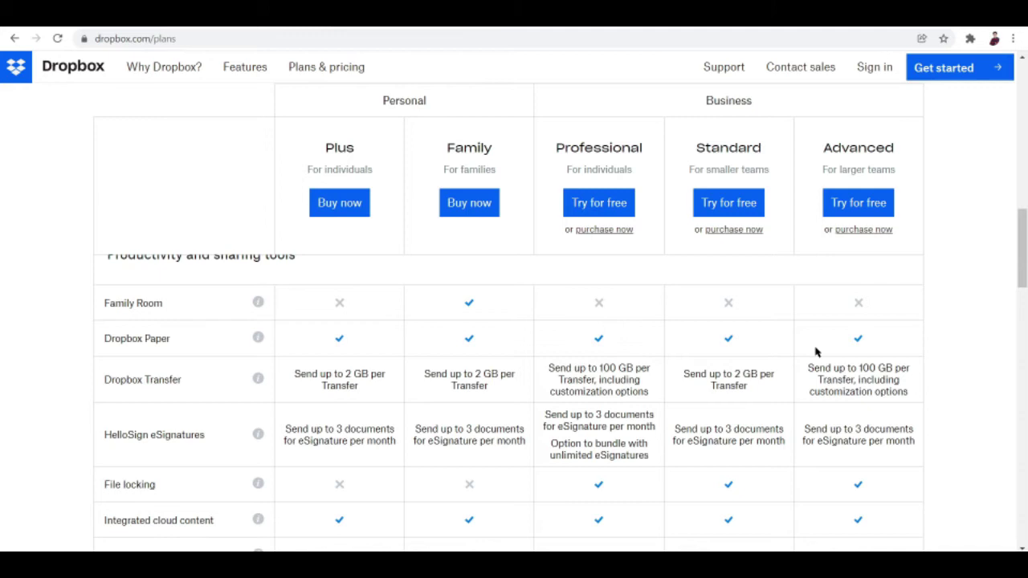
scroll(681, 336, down, 3)
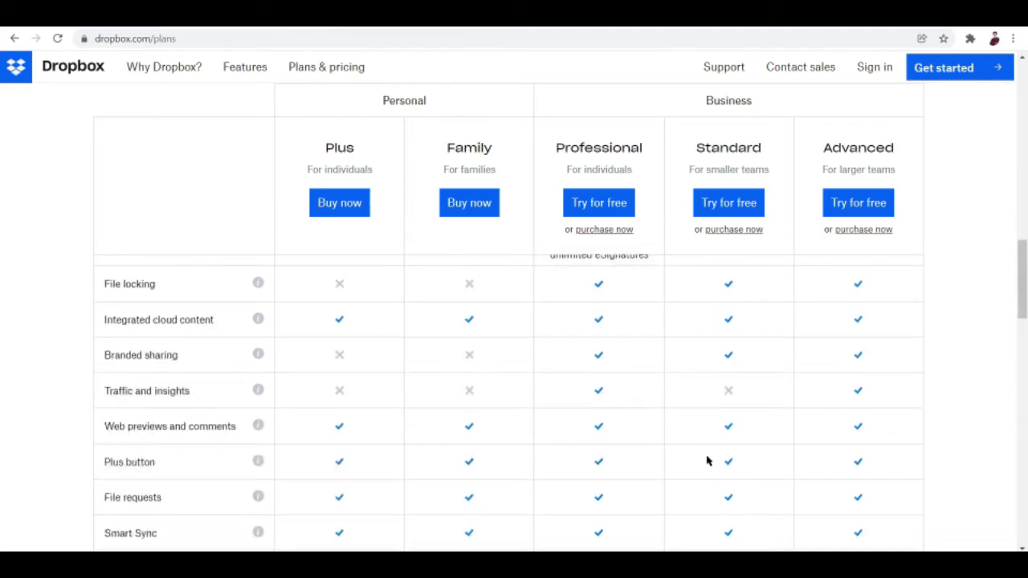
drag(1024, 271, 1024, 172)
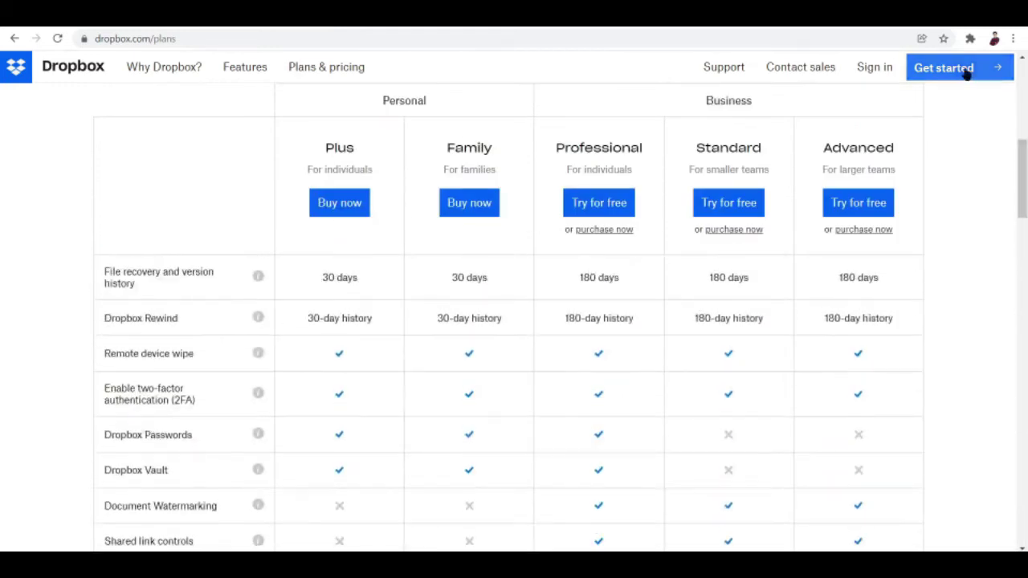
click(963, 69)
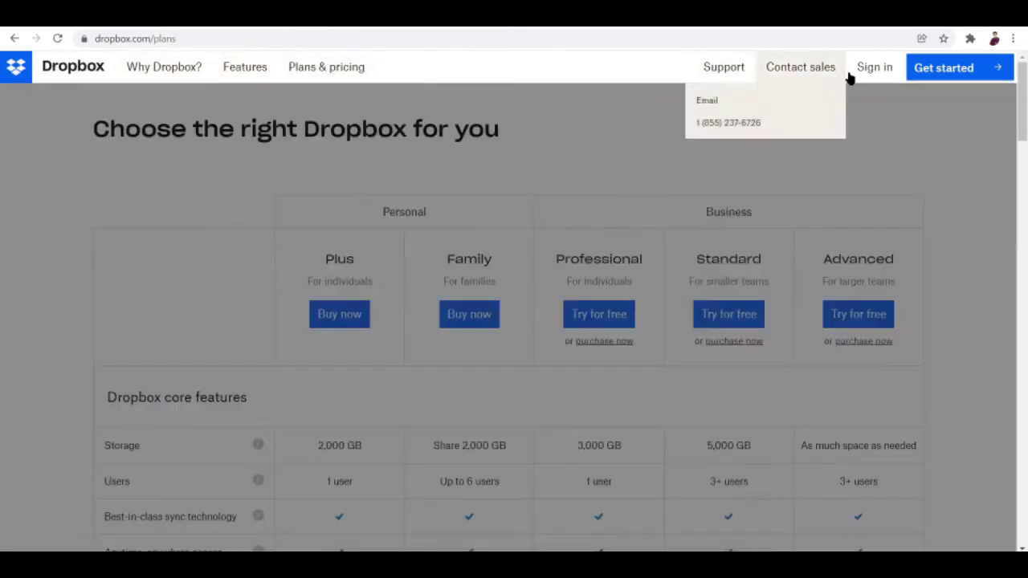
Step: Sign in to Dropbox with Google, picking the account and allowing Dropbox access
click(862, 72)
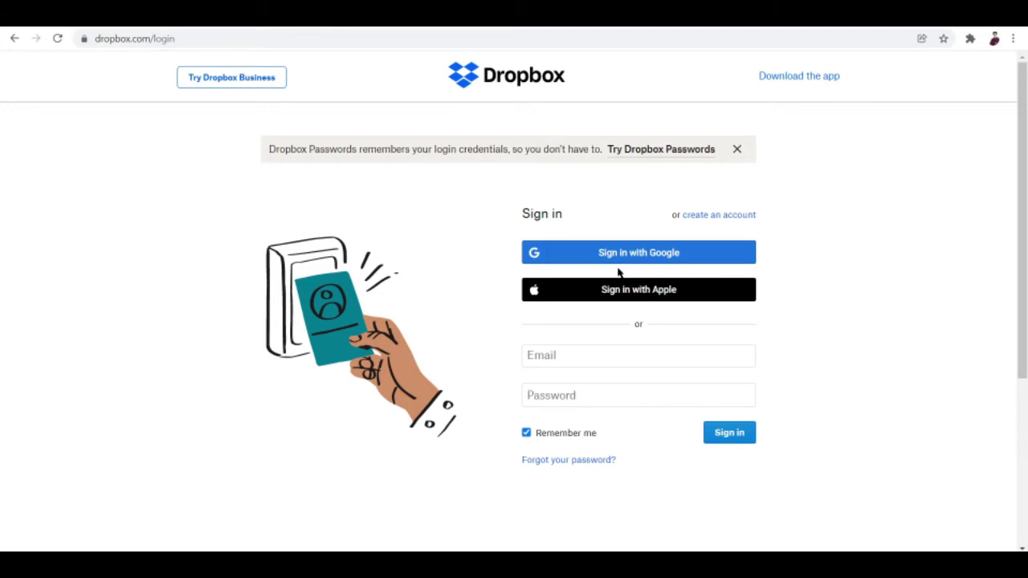
click(619, 269)
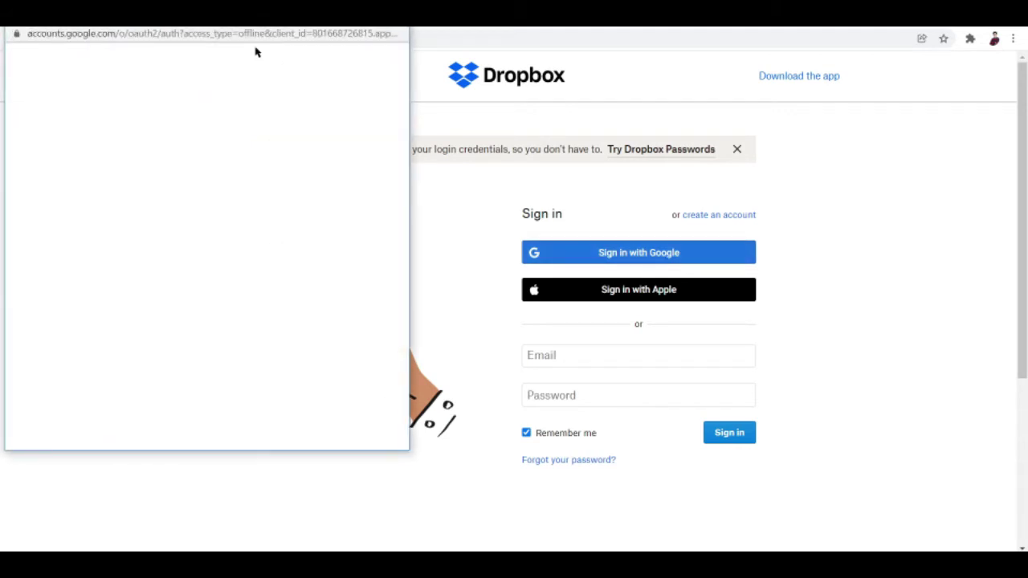
drag(255, 29, 367, 46)
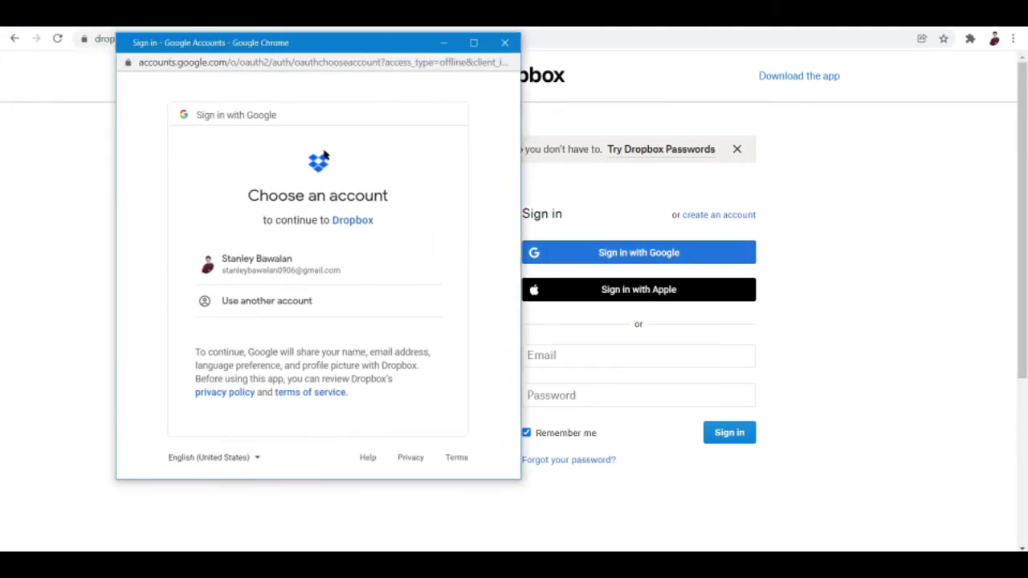
click(264, 278)
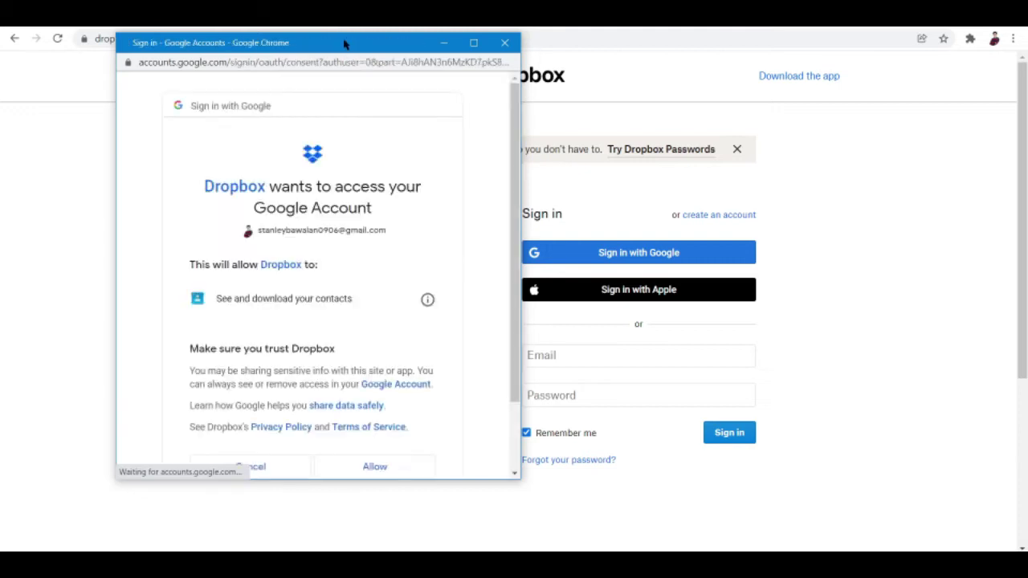
drag(344, 41, 564, 58)
scroll(635, 358, down, 2)
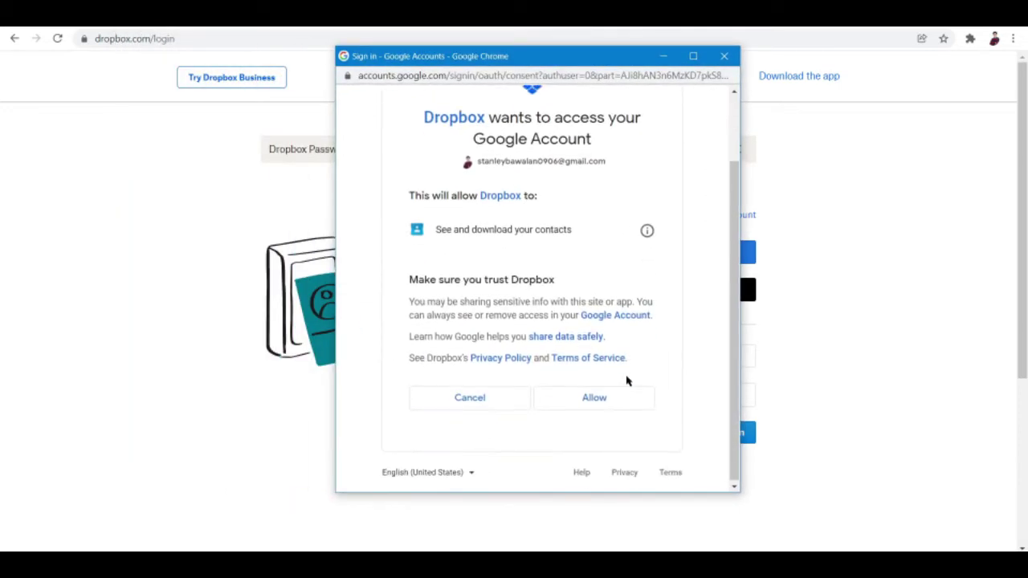
click(608, 397)
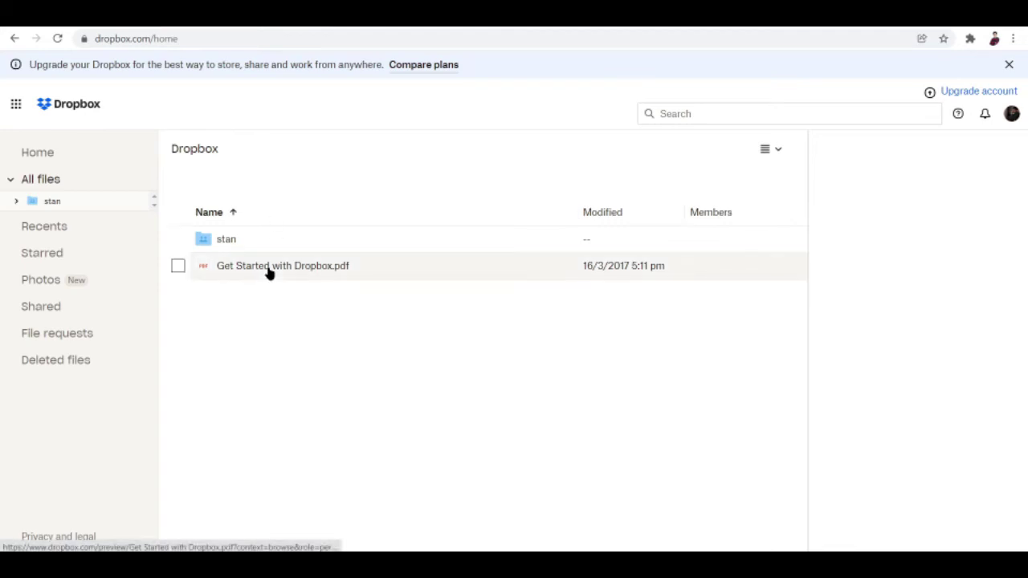
Step: Preview Get Started with Dropbox.pdf and scroll through its first several pages
mouse_move(269, 273)
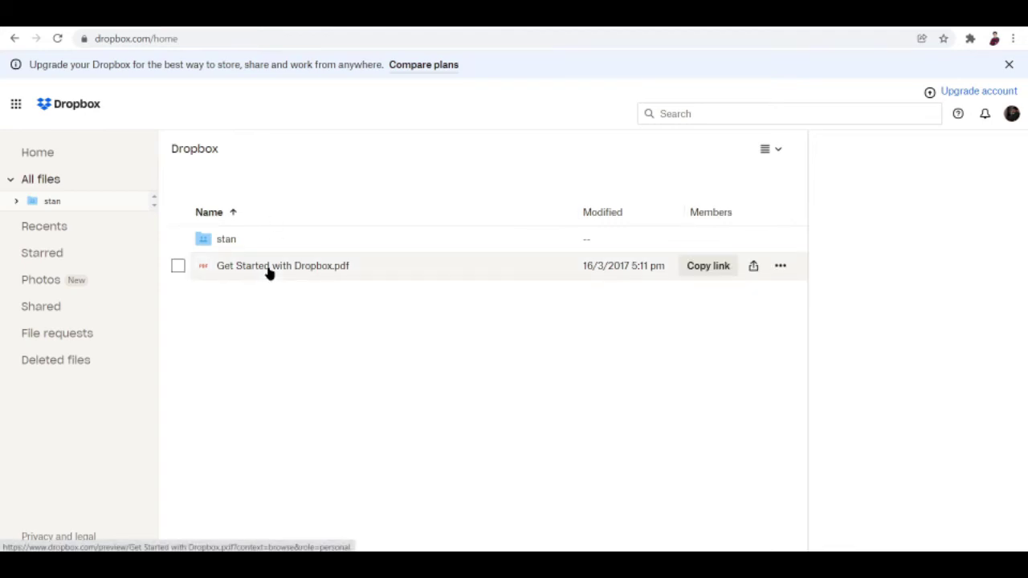
click(269, 270)
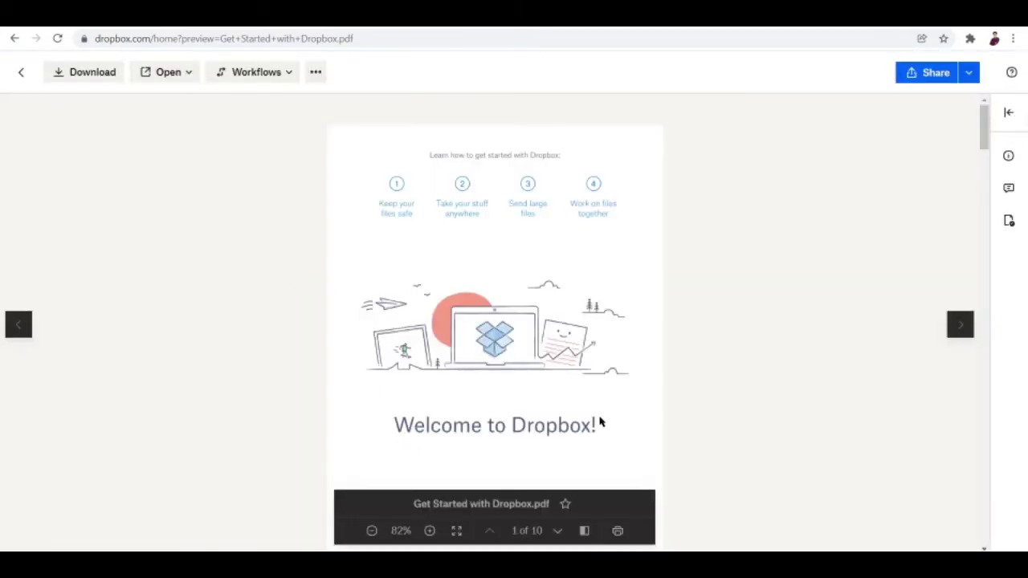
scroll(599, 421, down, 10)
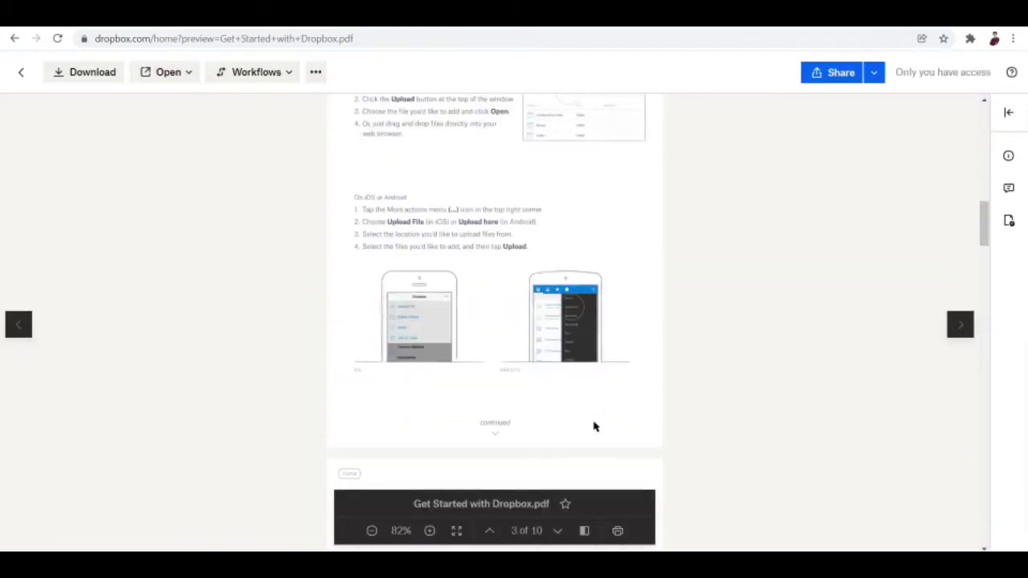
scroll(477, 325, down, 4)
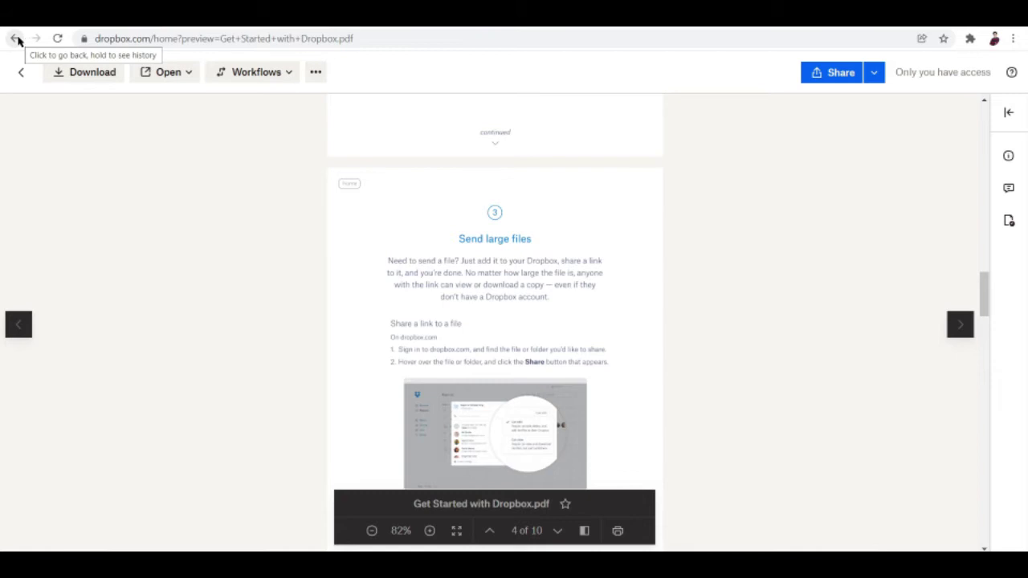
scroll(340, 320, down, 4)
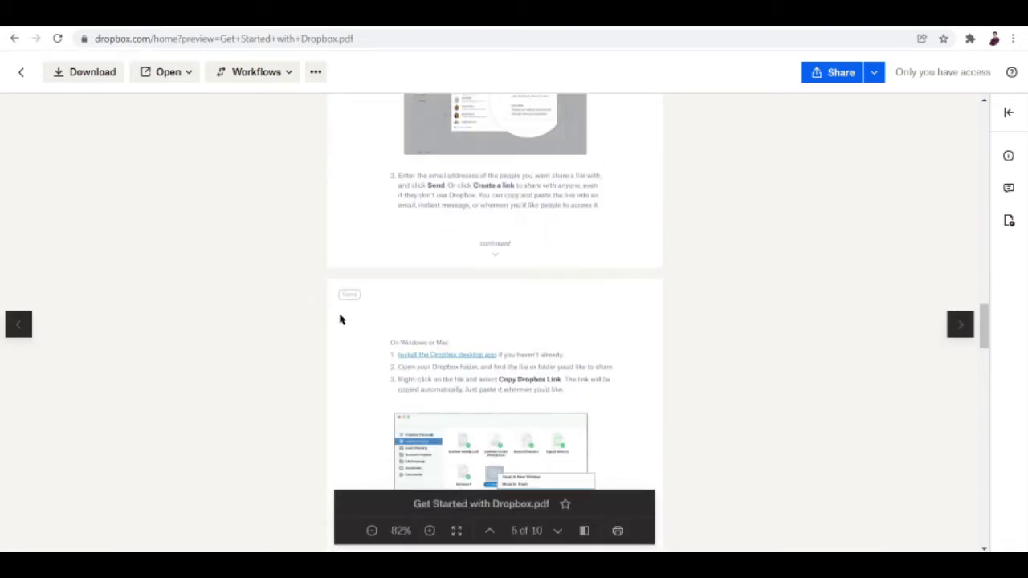
scroll(345, 321, down, 4)
scroll(347, 321, up, 4)
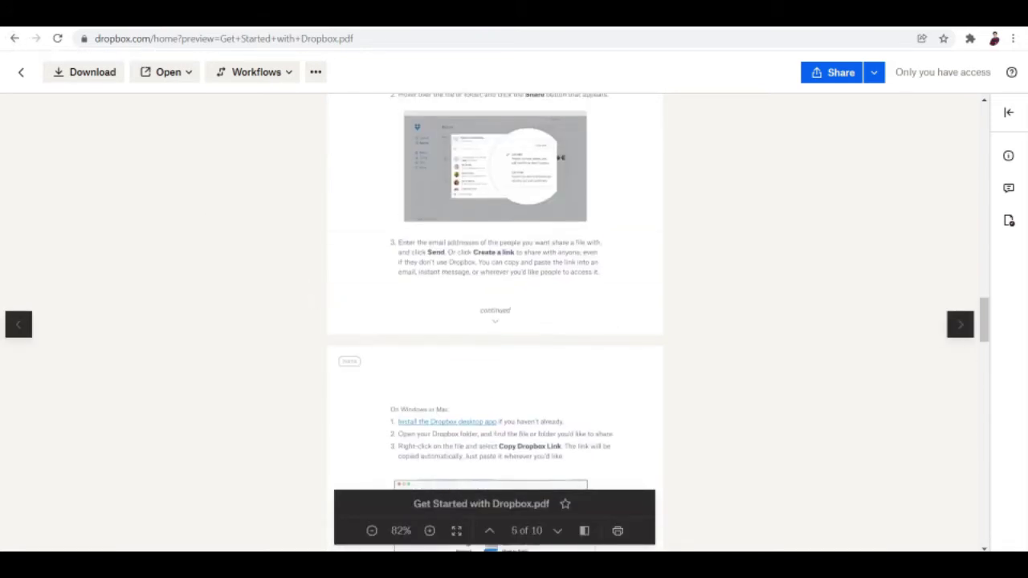
click(9, 38)
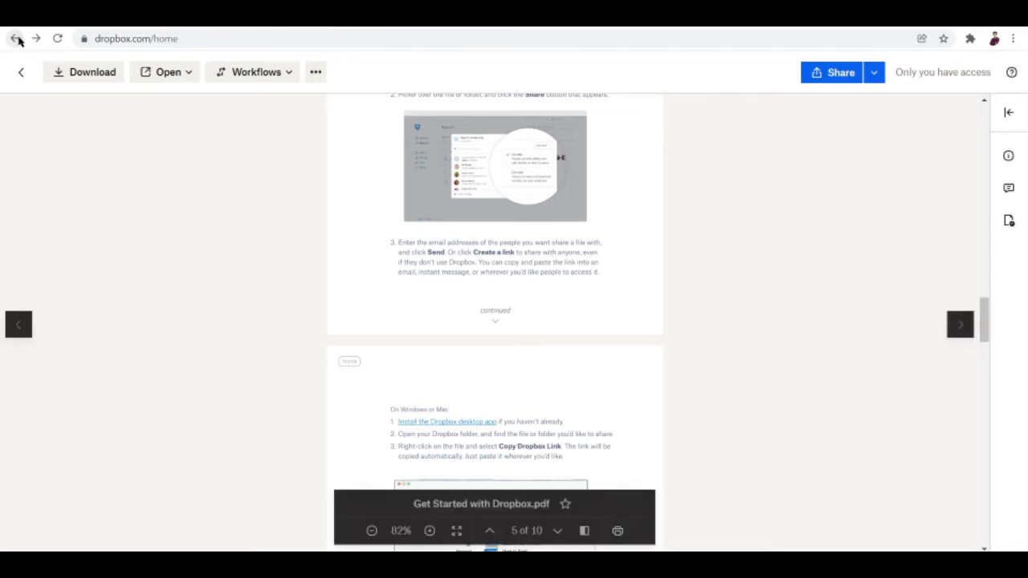
Step: Return Home from the PDF preview and show the Recents list
click(16, 39)
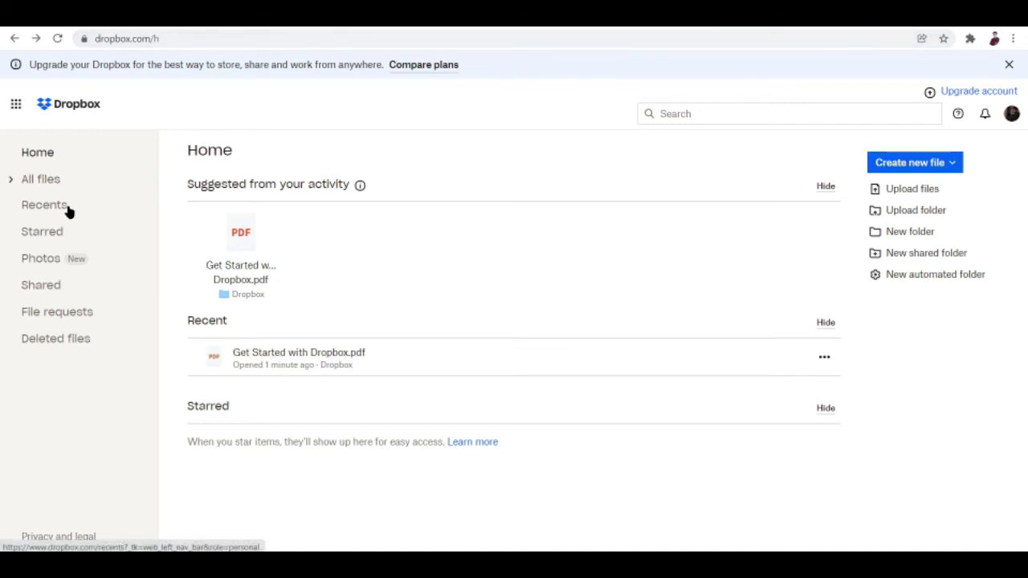
click(41, 210)
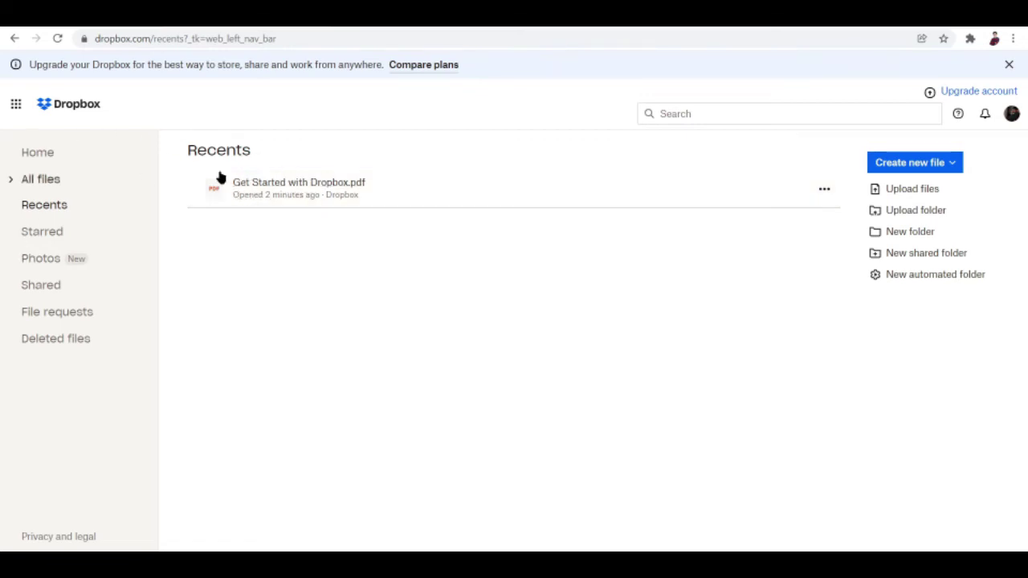
Step: Visit the Starred and Photos views, ending on the Shared page listing the stan folder
click(63, 235)
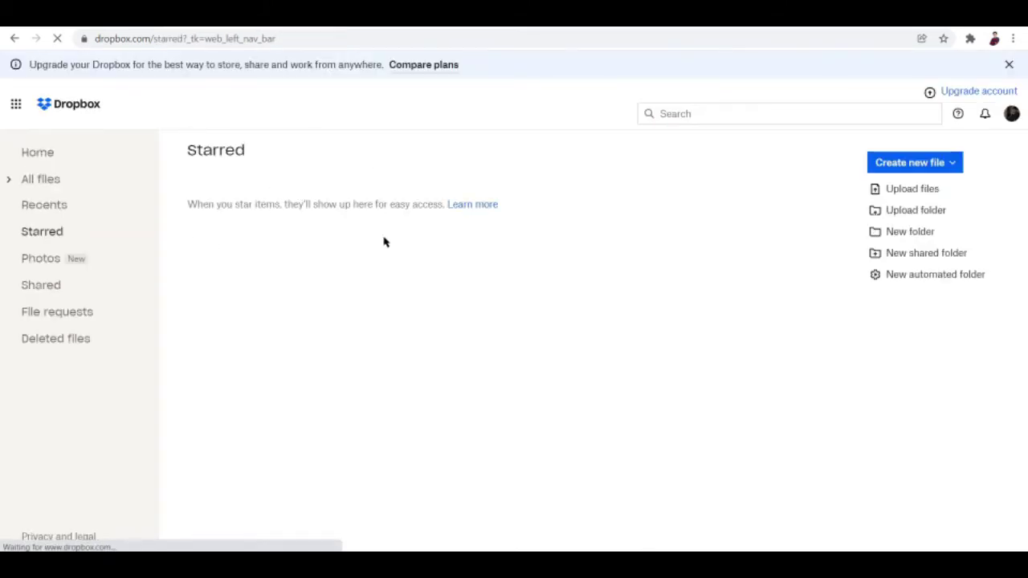
click(47, 263)
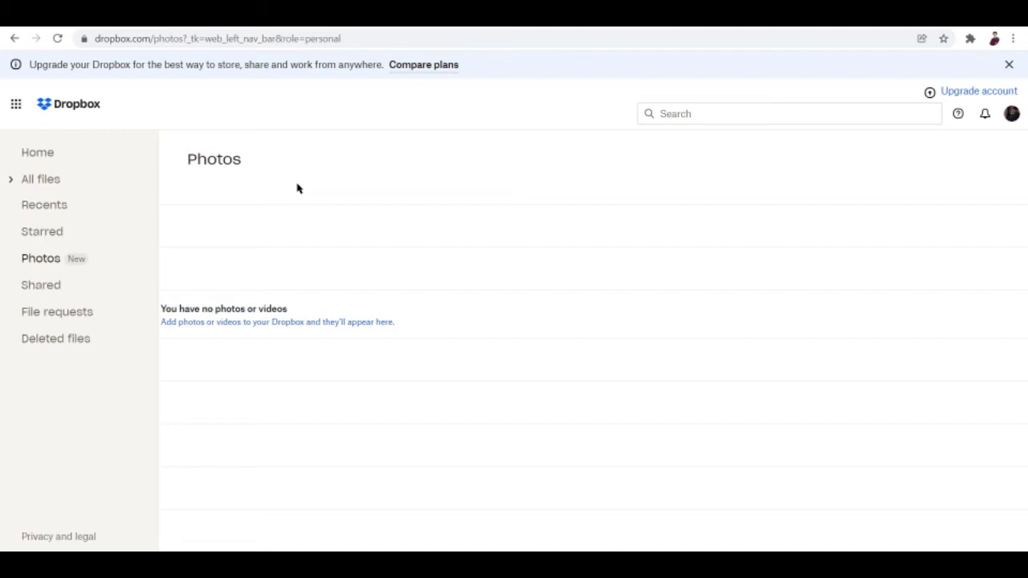
click(56, 289)
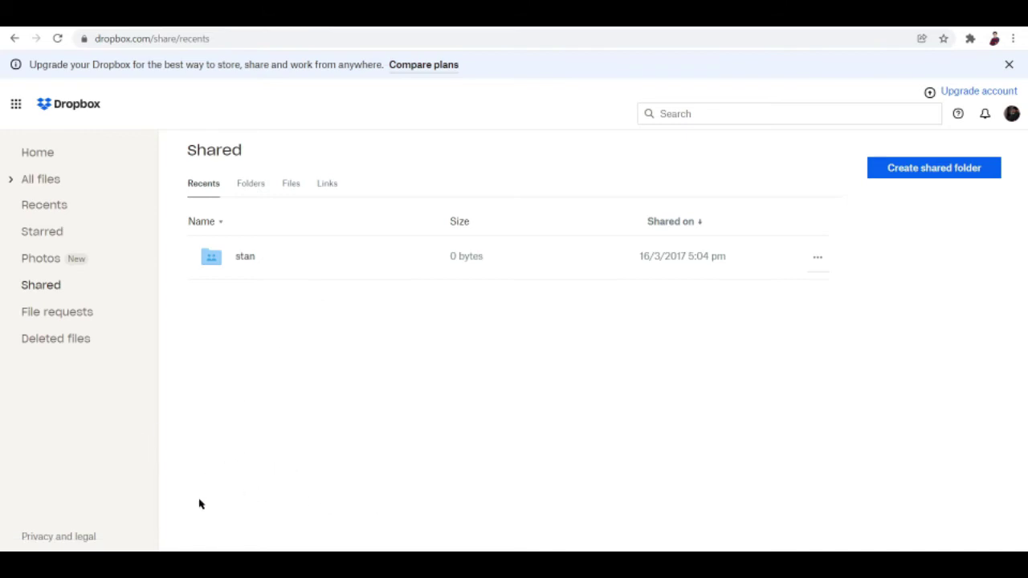
Step: View the File requests page, then the Deleted files page
click(46, 312)
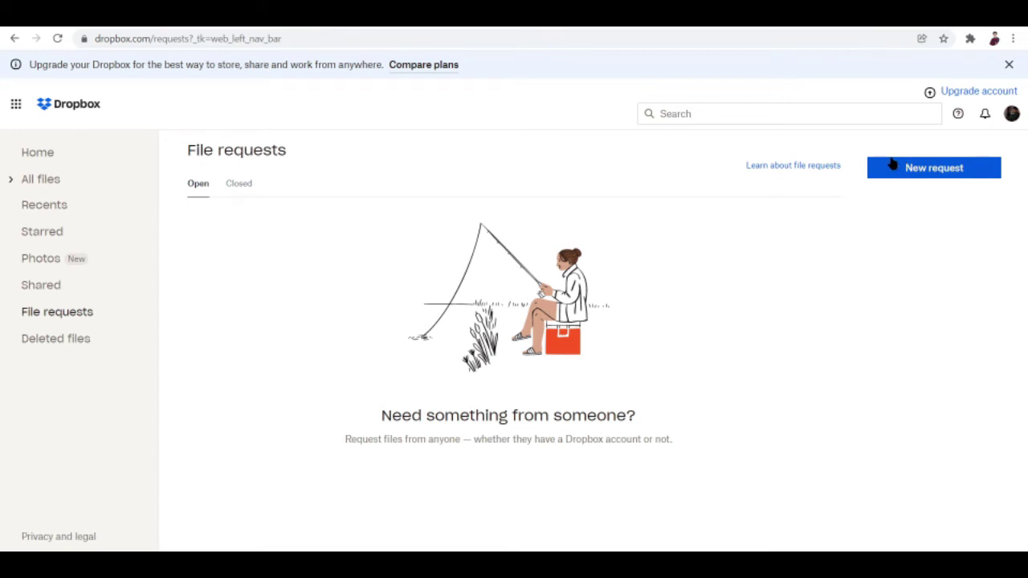
click(55, 342)
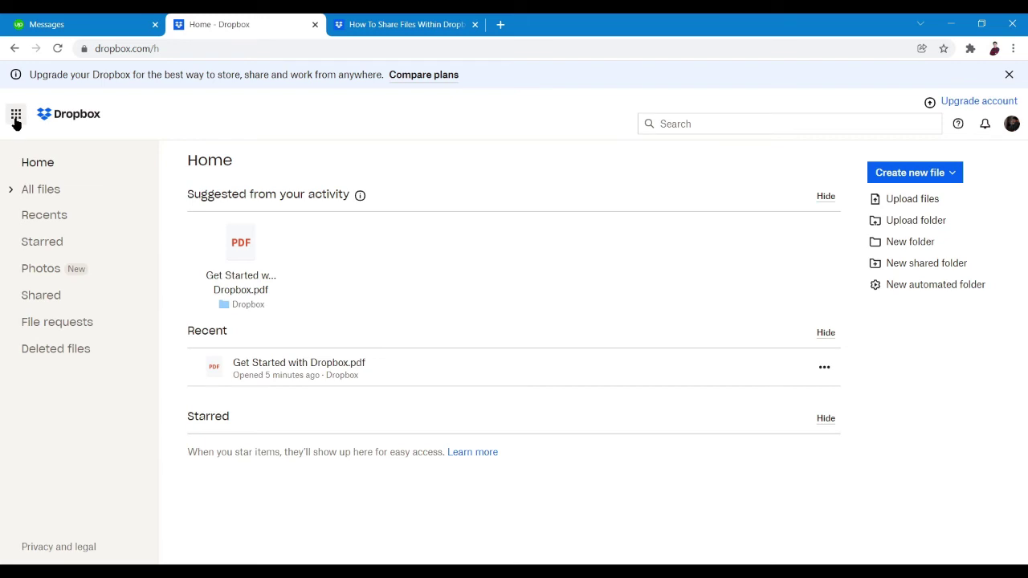
Step: Show the Dropbox apps list and bring up extra options for an app entry
click(16, 117)
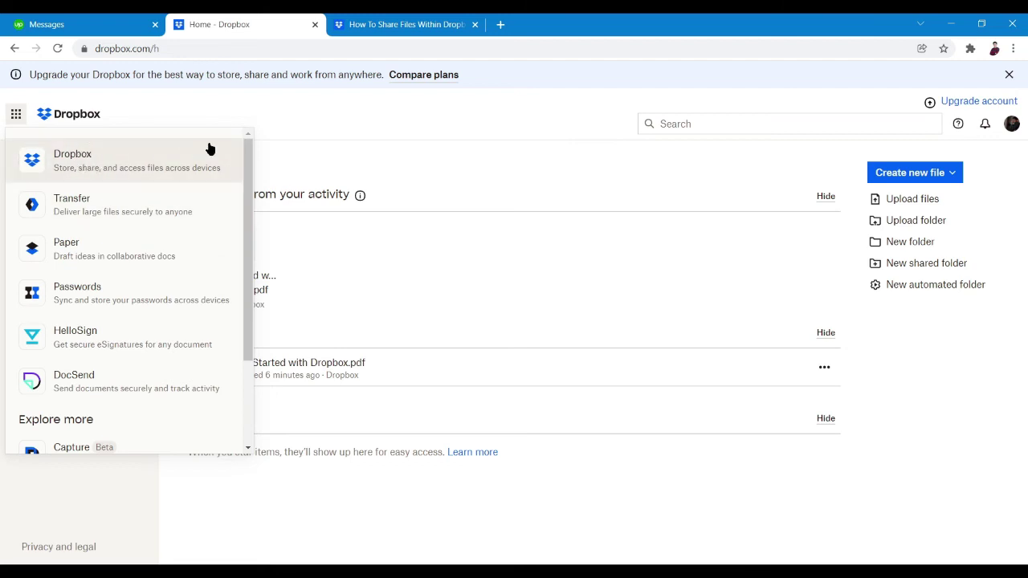
right_click(109, 212)
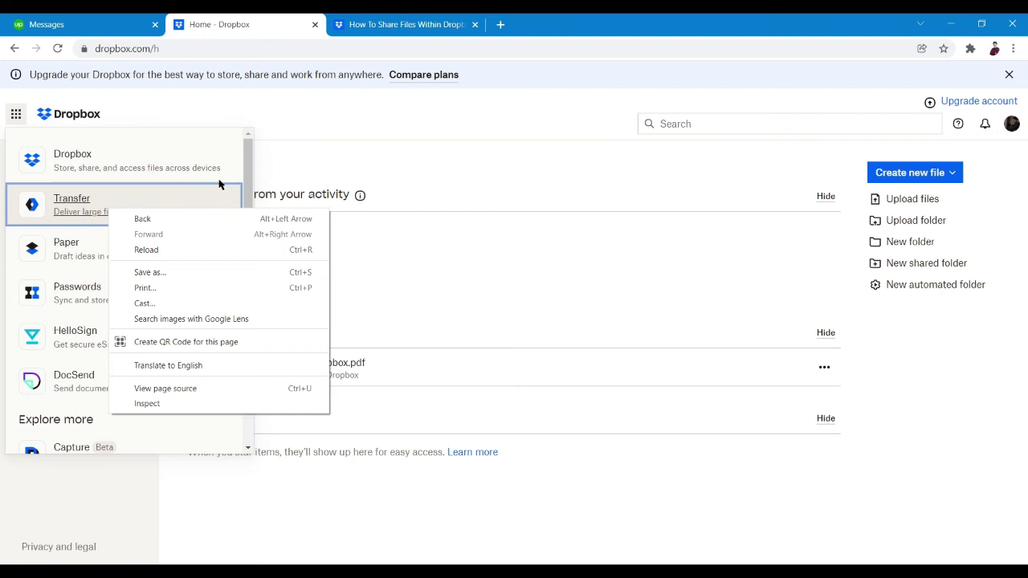
Step: Open Dropbox Paper in a new browser tab and switch to it
click(32, 254)
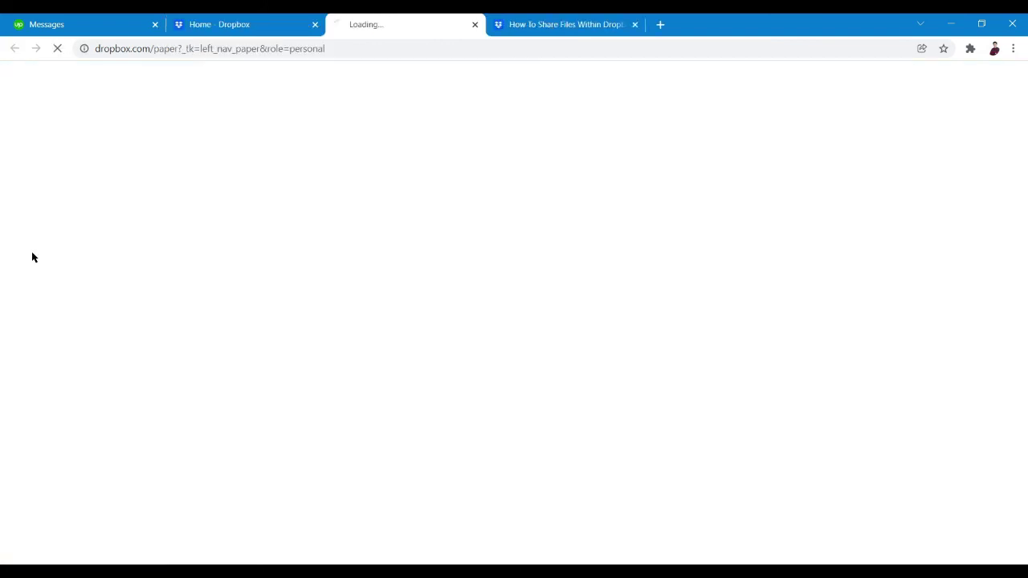
click(266, 17)
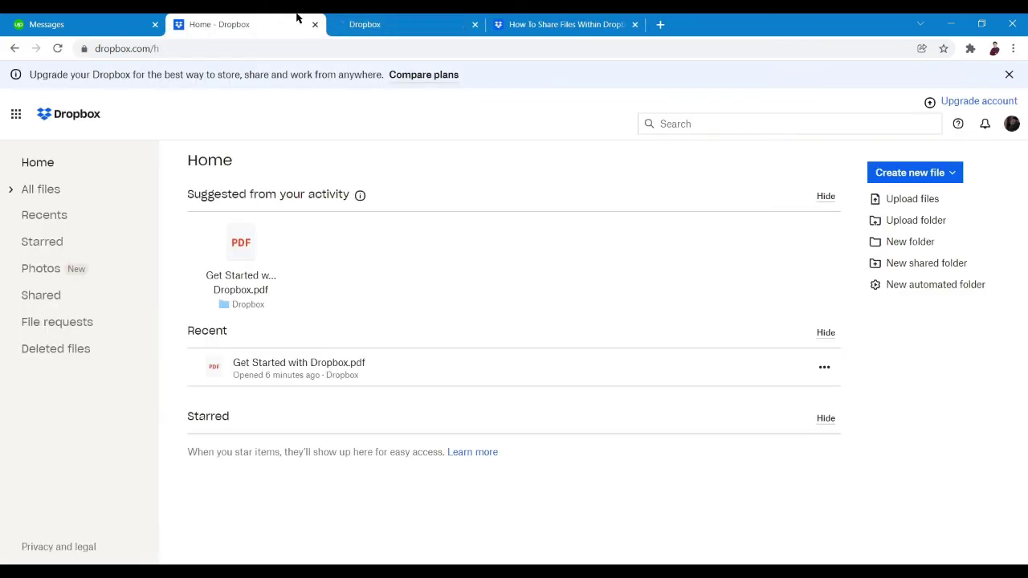
click(16, 114)
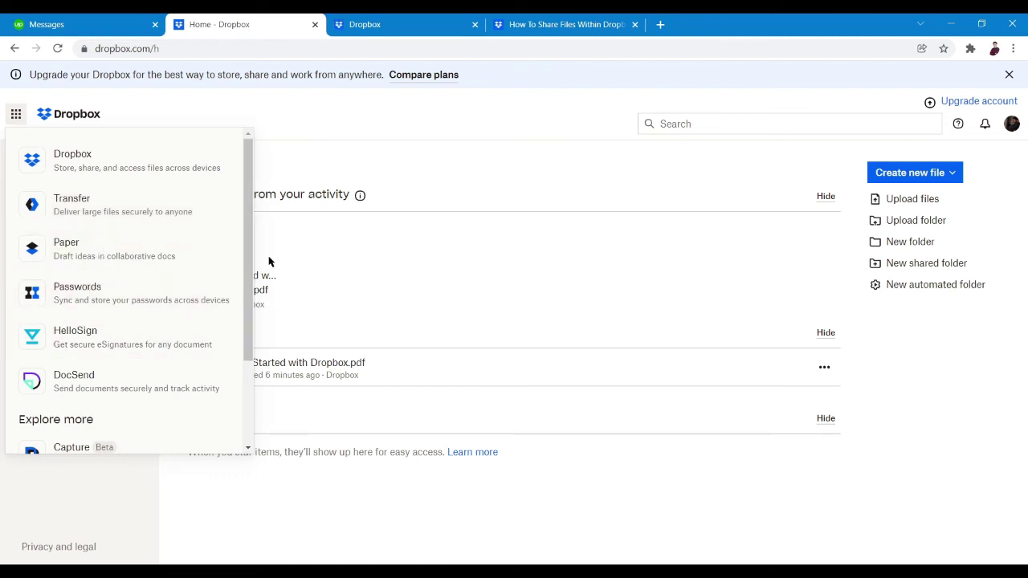
click(402, 17)
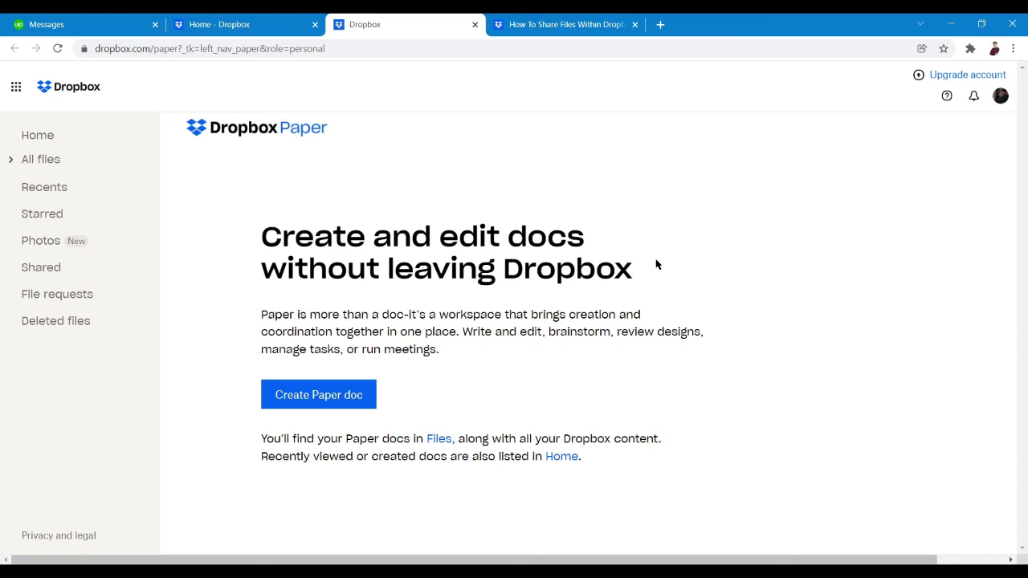
Step: Create a new Paper doc titled 'My Paper doc', dismiss the welcome message, and return Home
click(327, 408)
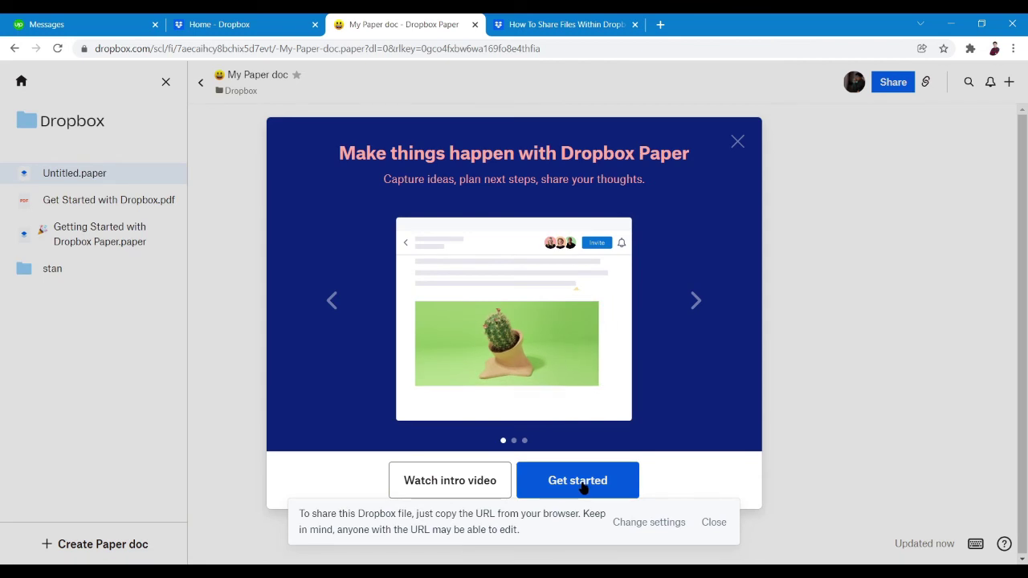
click(738, 142)
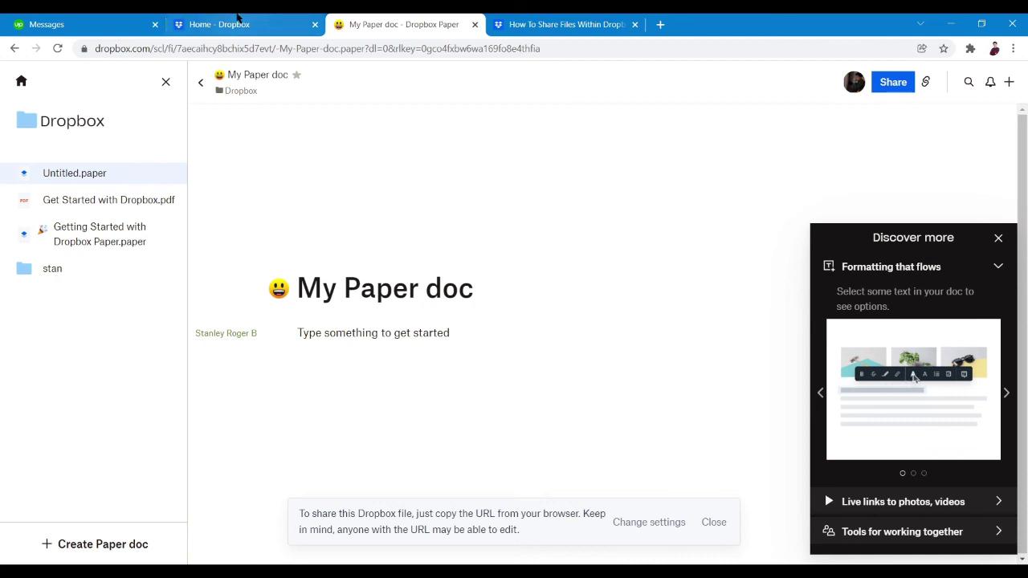
click(239, 23)
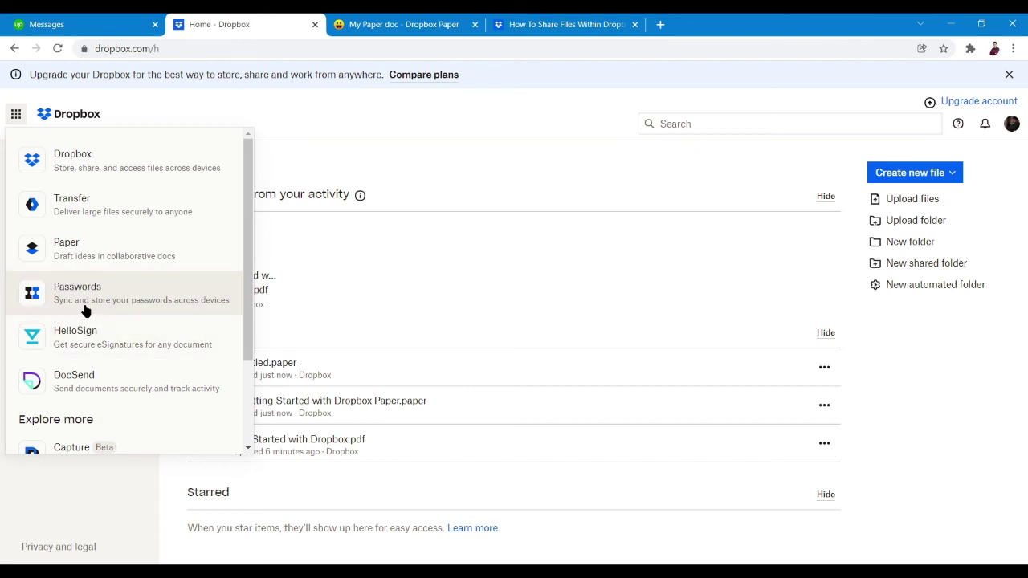
Step: Open the Dropbox Passwords Chrome Web Store page in its own tab, then return to Dropbox Home
right_click(155, 300)
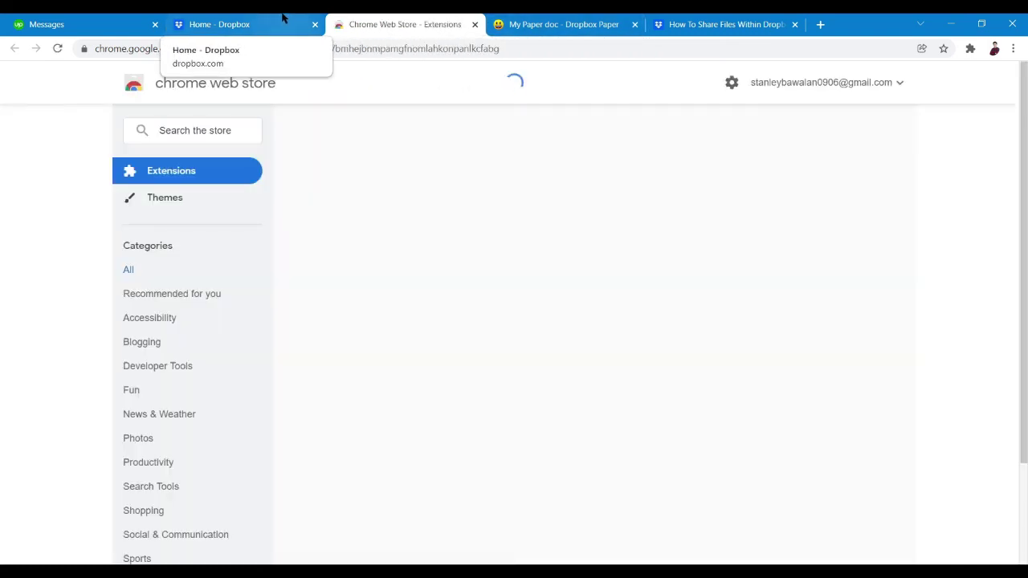
click(563, 24)
click(287, 18)
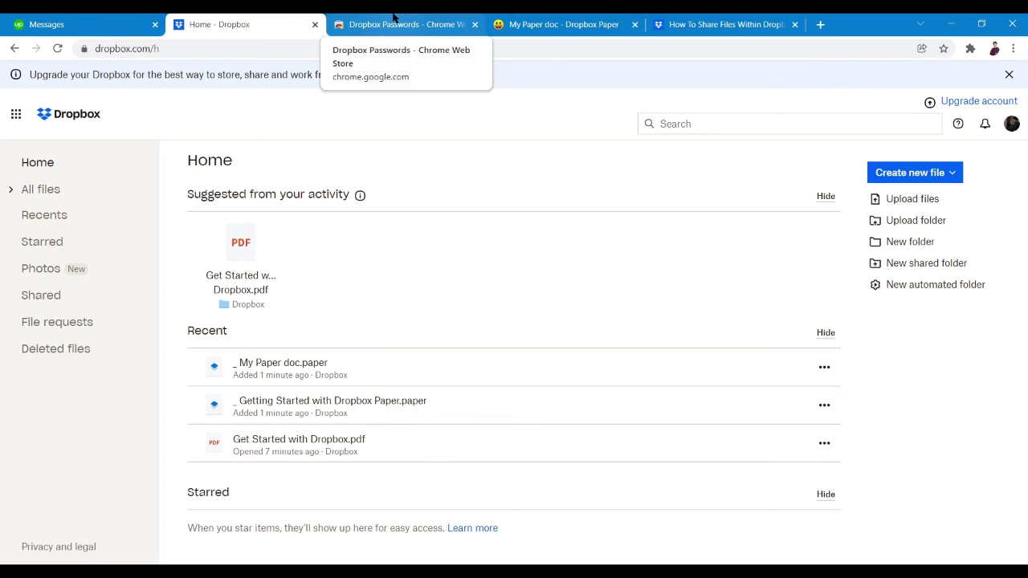
click(393, 17)
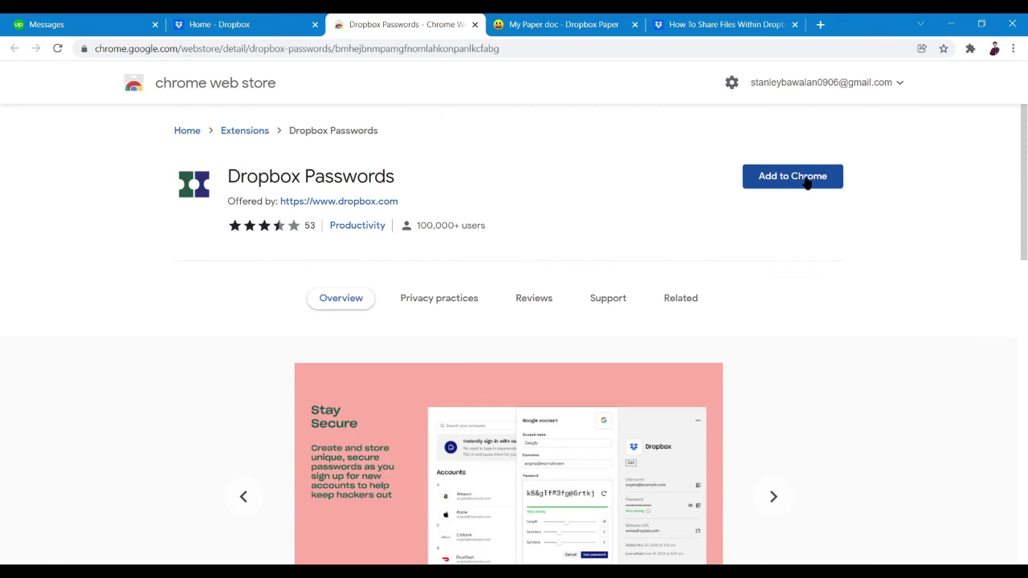
click(191, 24)
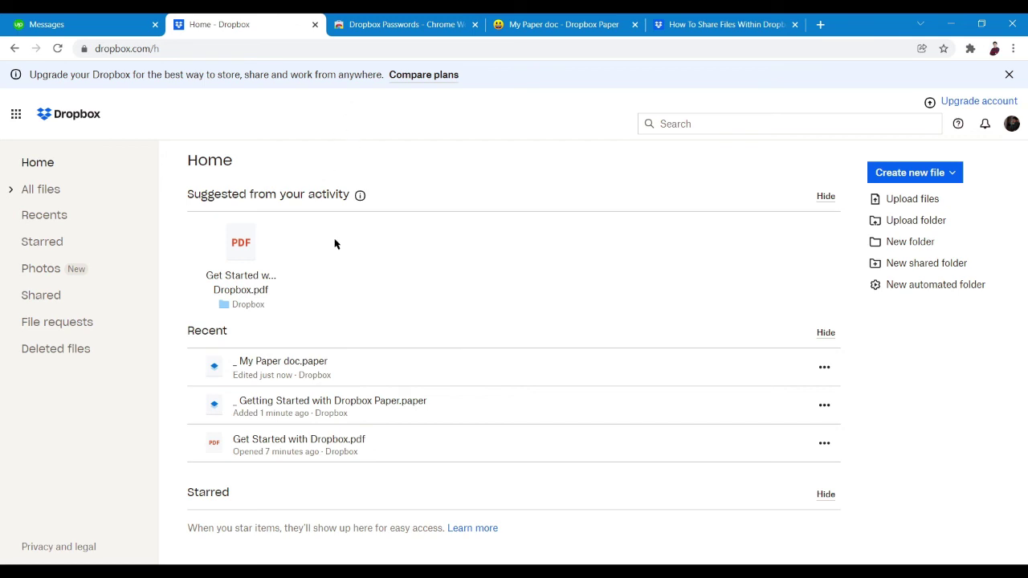
click(409, 24)
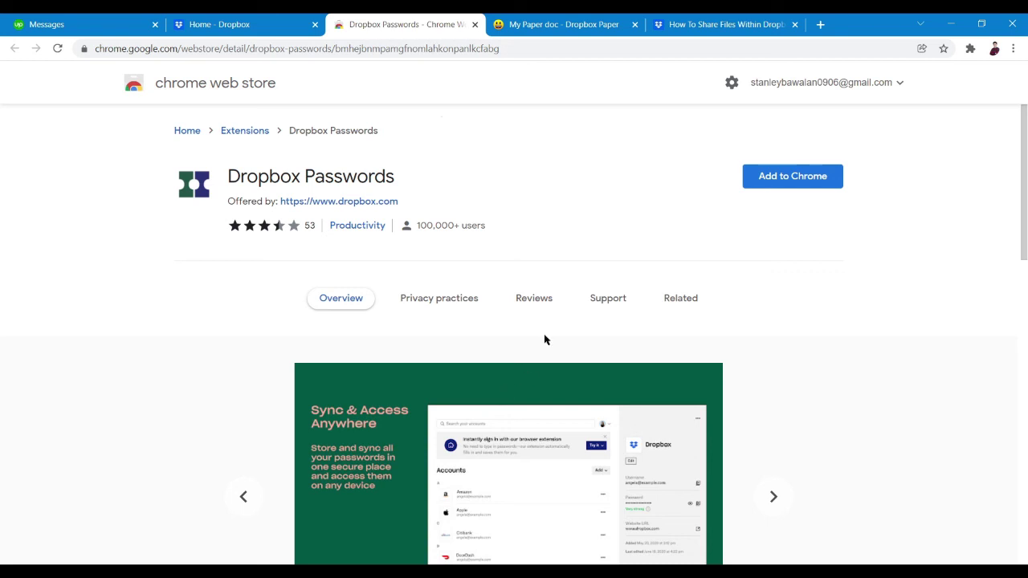
click(258, 20)
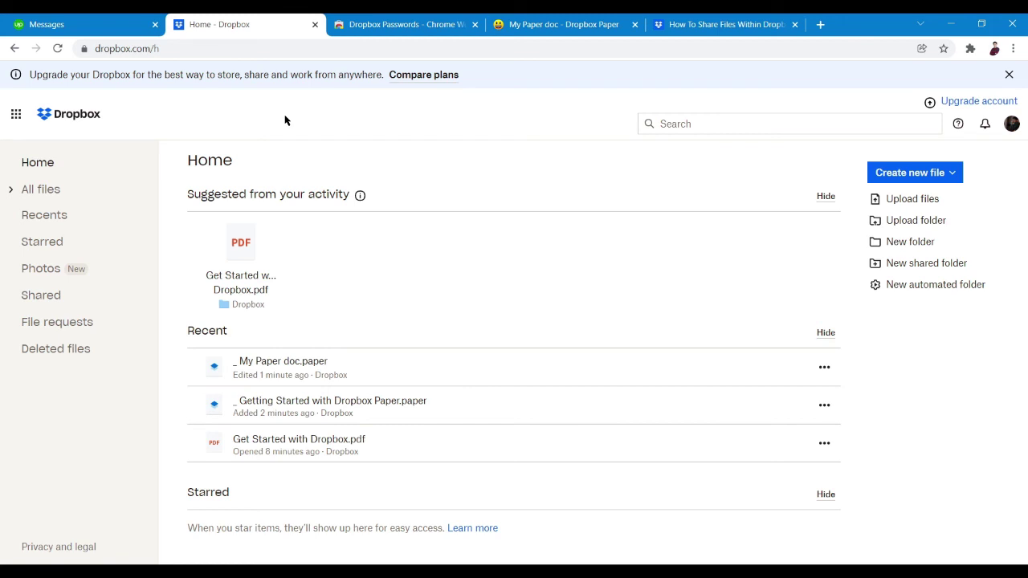
Step: Open the app launcher and browse Passwords, HelloSign, DocSend, Capture, Replay and App Center
click(16, 116)
scroll(111, 381, down, 2)
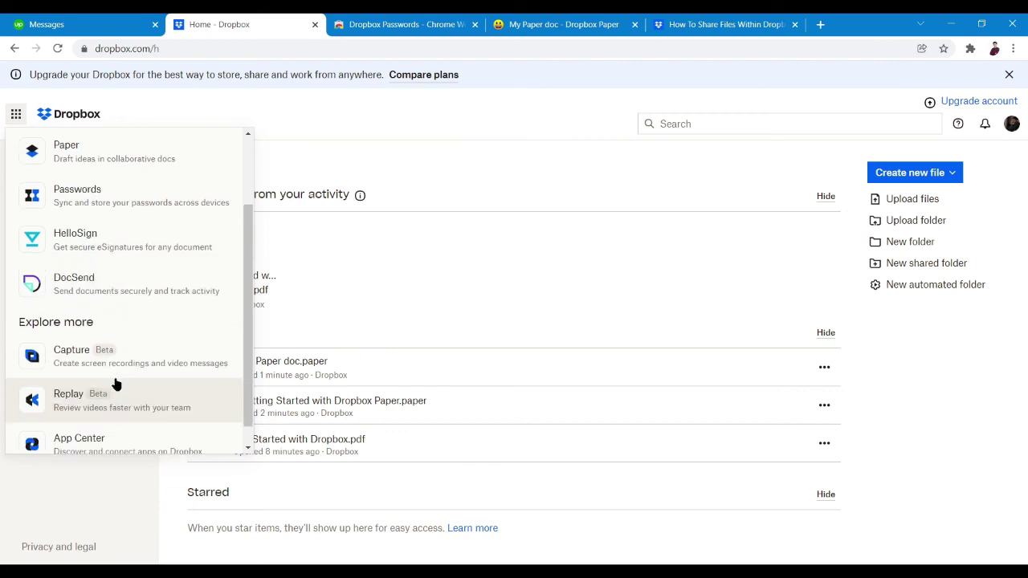
scroll(121, 369, up, 3)
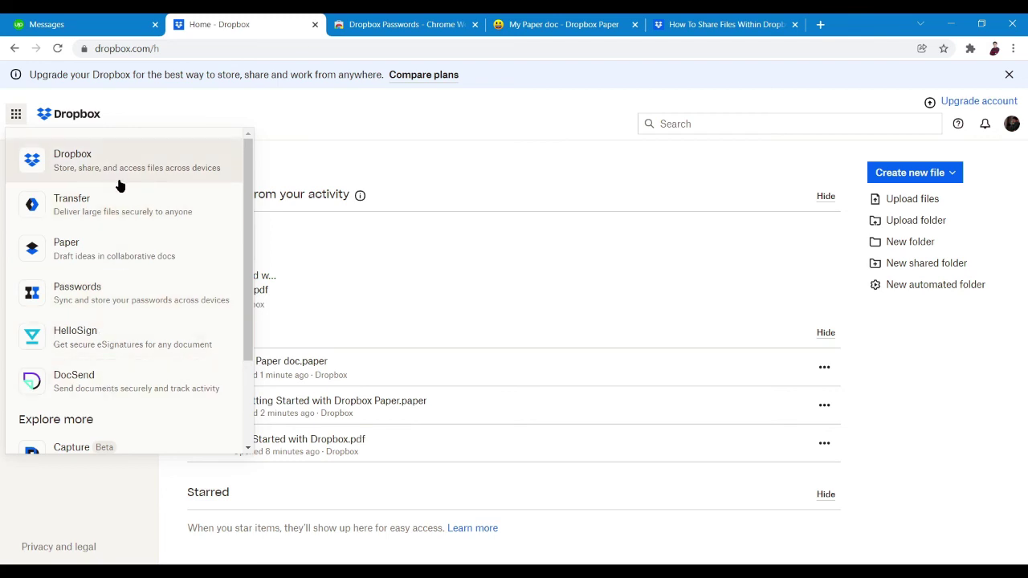
scroll(165, 217, down, 3)
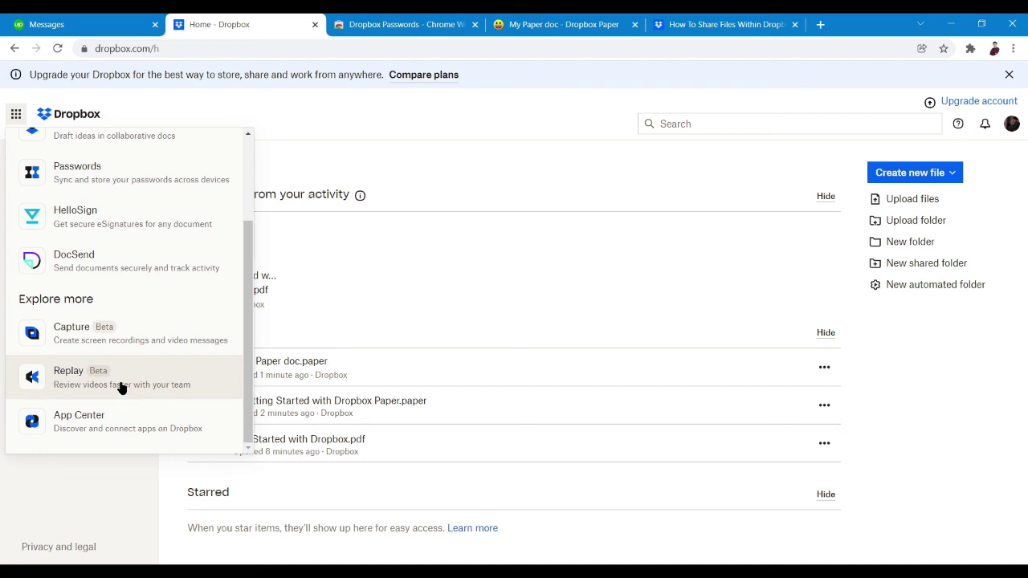
scroll(141, 357, up, 3)
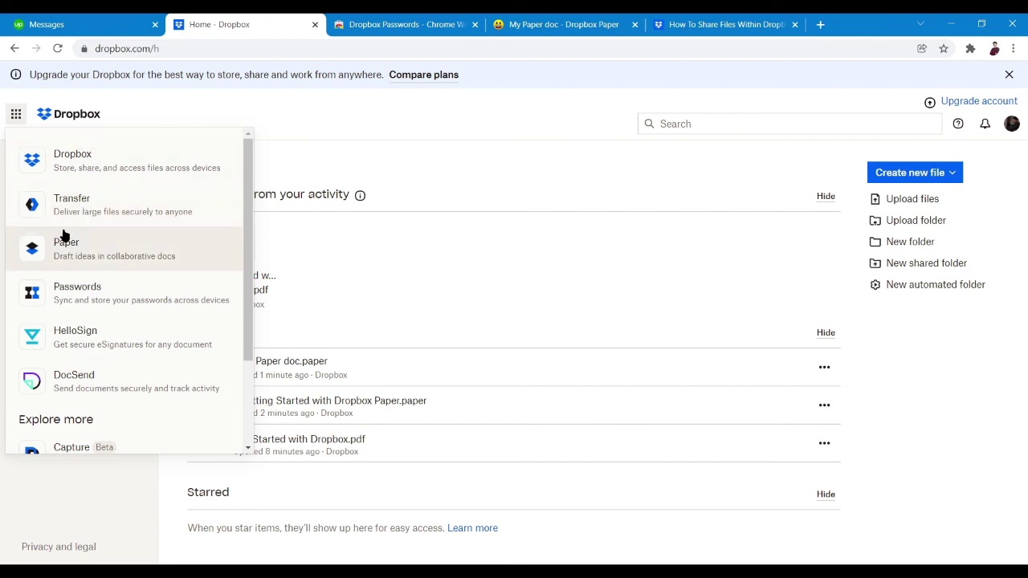
scroll(105, 361, down, 1)
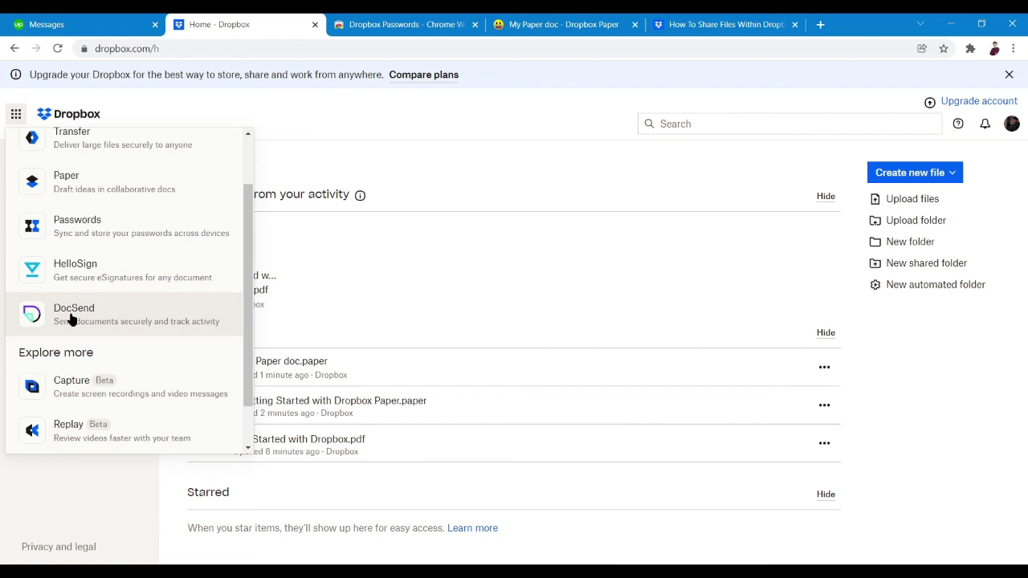
scroll(104, 361, down, 1)
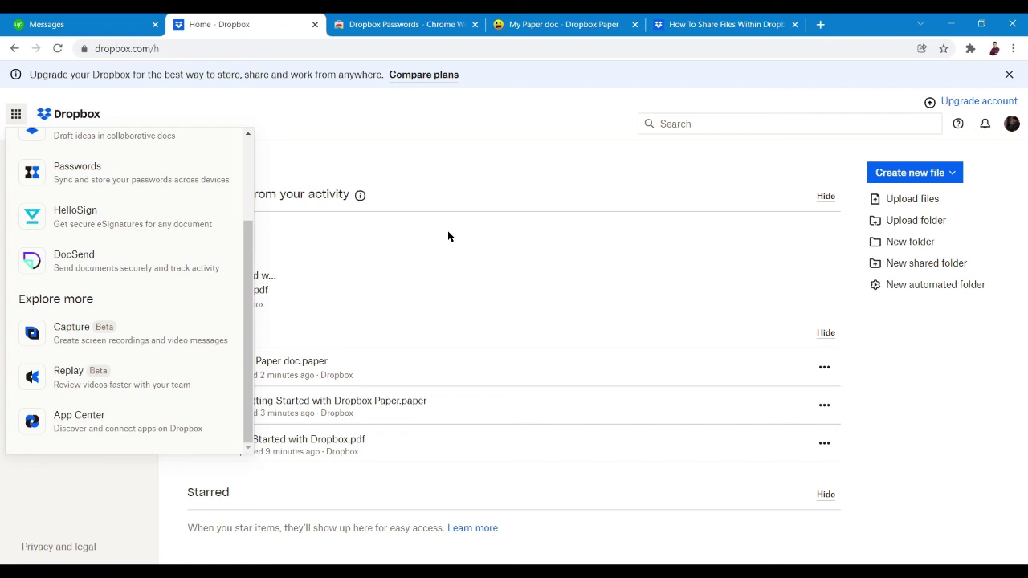
click(450, 158)
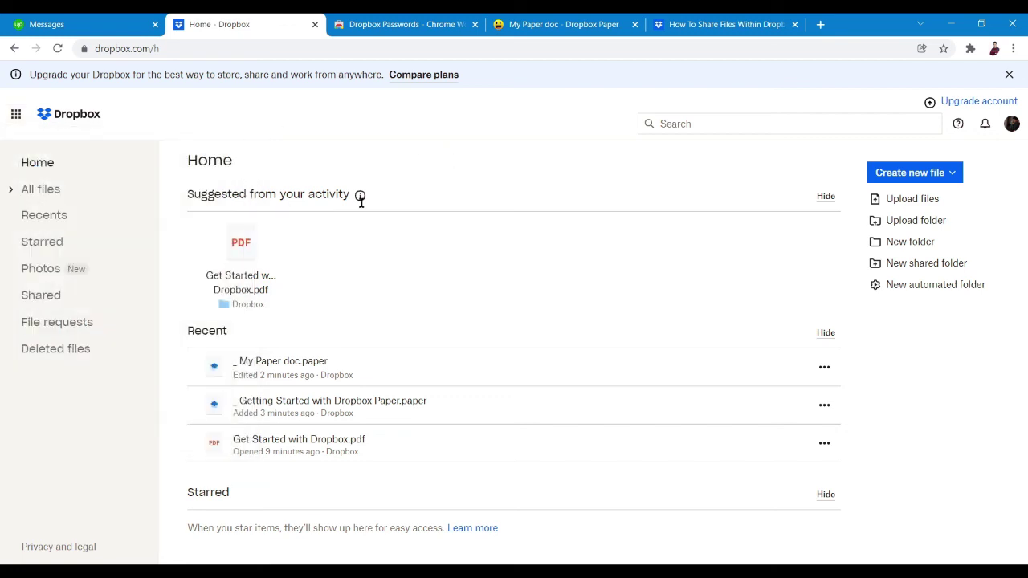